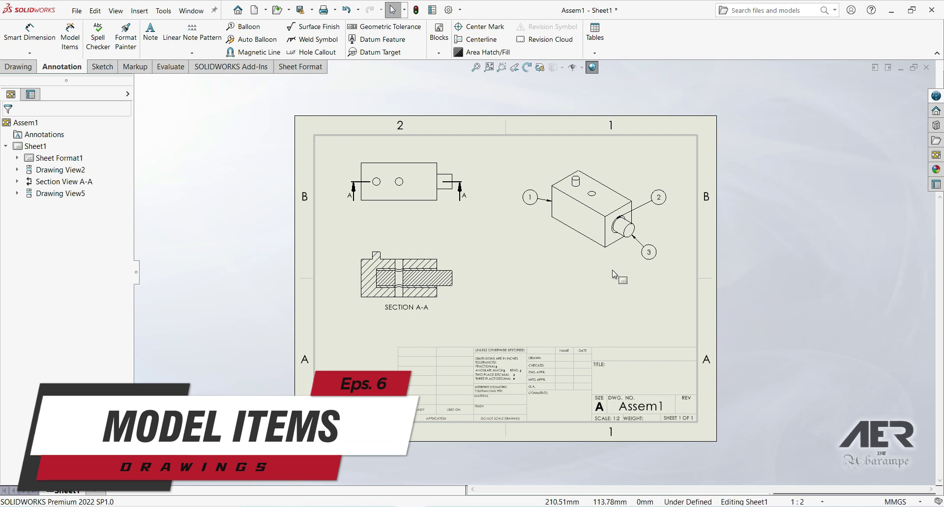
Import dimensions from the entire model into all drawing views with Model Items
{"action": "scroll", "coordinate": [527, 236], "scroll_direction": "down", "scroll_amount": 2}
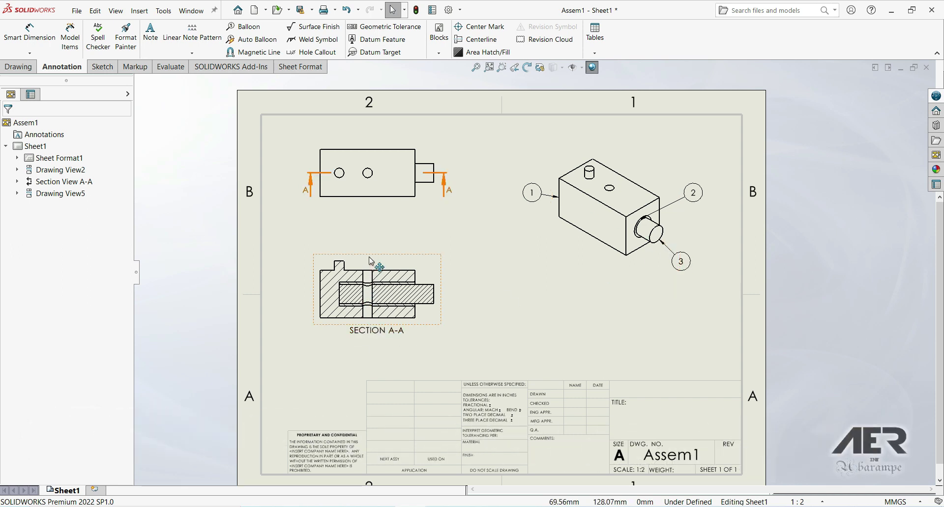
{"action": "scroll", "coordinate": [566, 174], "scroll_direction": "down", "scroll_amount": 1}
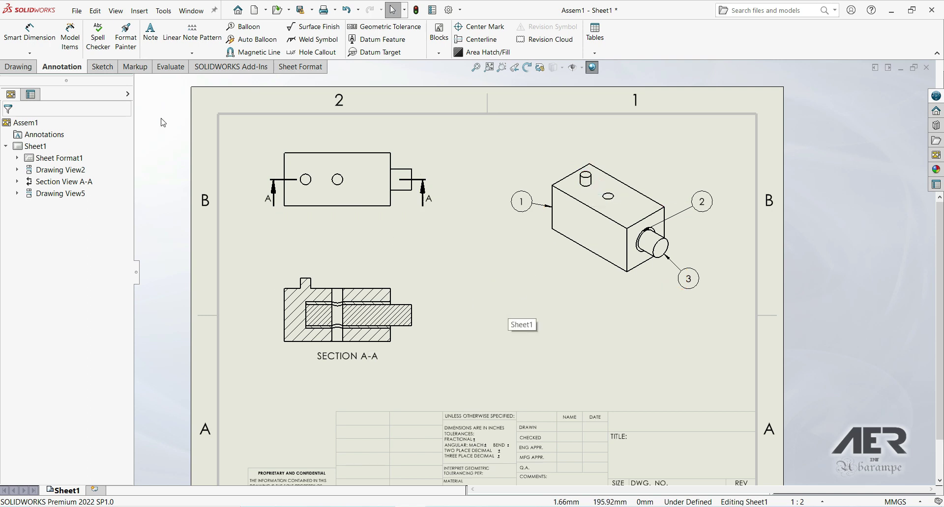
{"action": "left_click", "coordinate": [73, 43]}
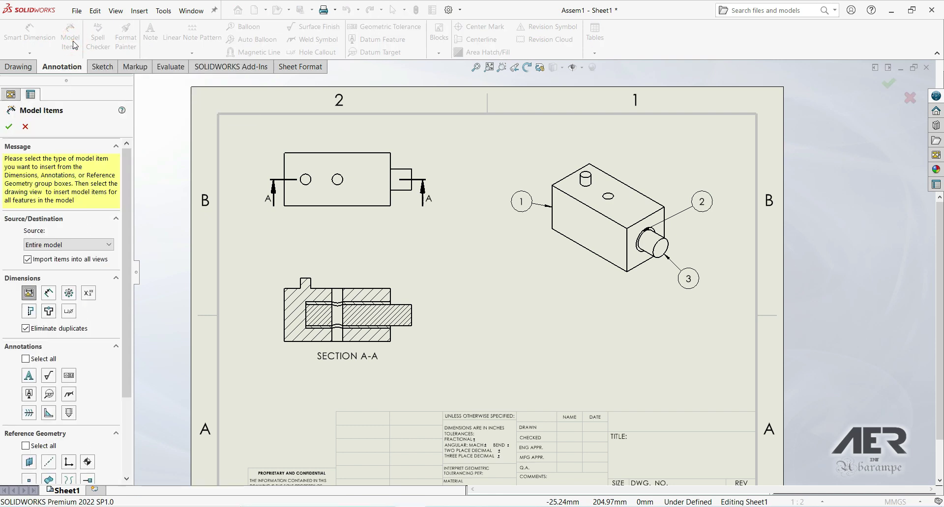
{"action": "left_click", "coordinate": [41, 245]}
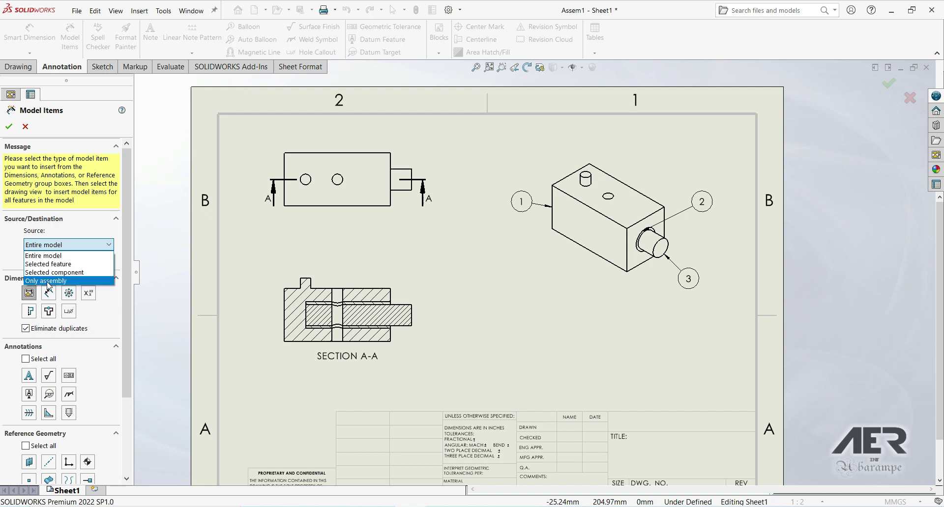
{"action": "left_click", "coordinate": [41, 256]}
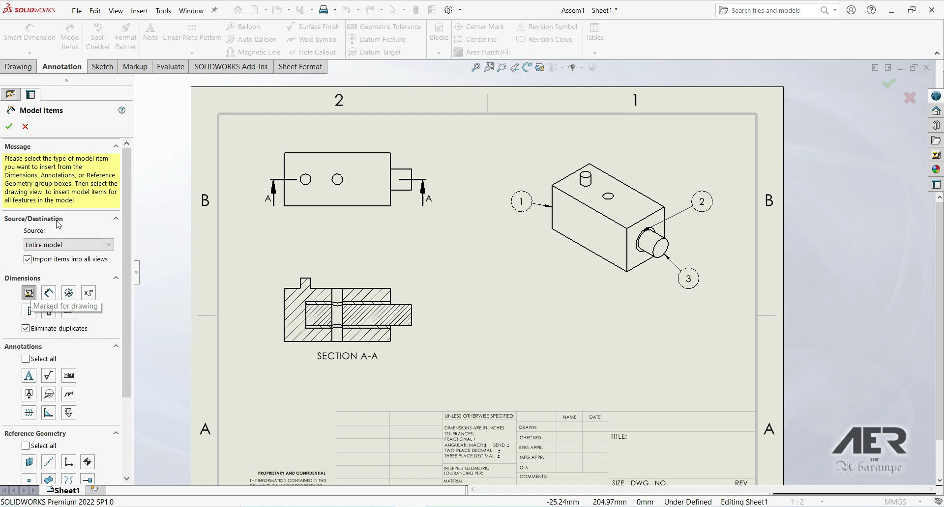
{"action": "left_click", "coordinate": [9, 127]}
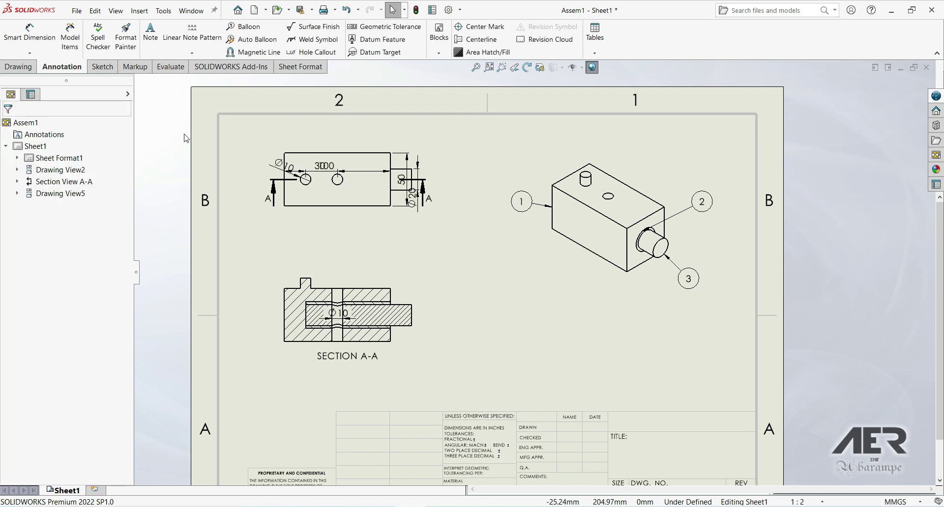
Move 30 above, 100 below, Ø20 and 50 right of the front view, Ø10 above Section A-A
{"action": "scroll", "coordinate": [278, 131], "scroll_direction": "down", "scroll_amount": 3}
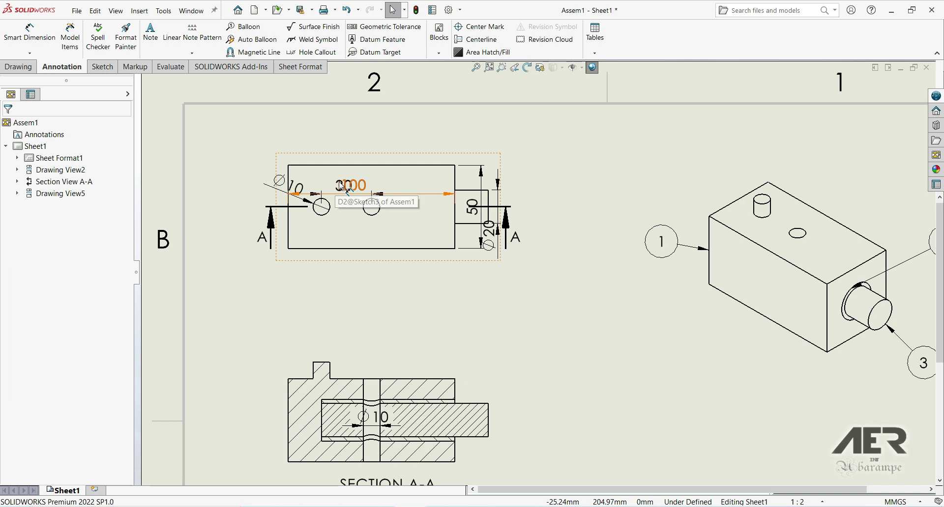
{"action": "left_click_drag", "start_coordinate": [344, 186], "coordinate": [348, 133]}
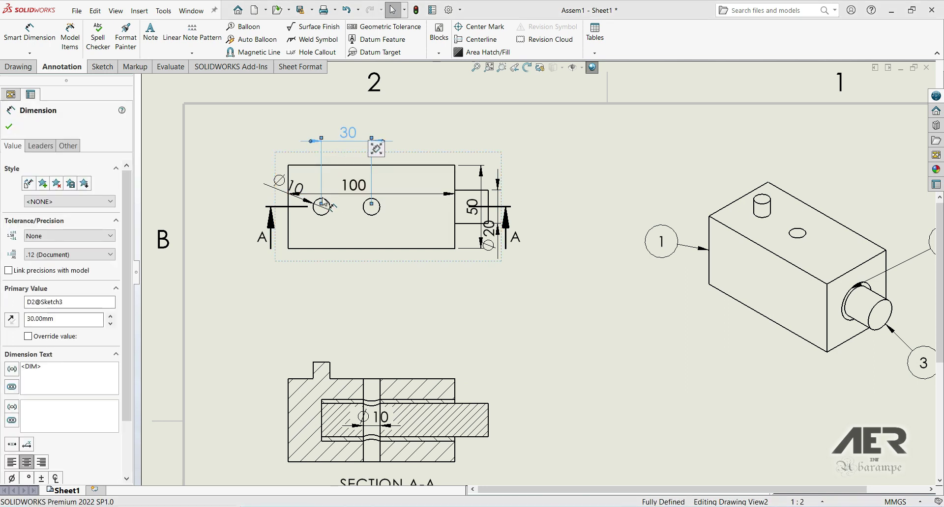
{"action": "left_click_drag", "start_coordinate": [347, 186], "coordinate": [337, 278]}
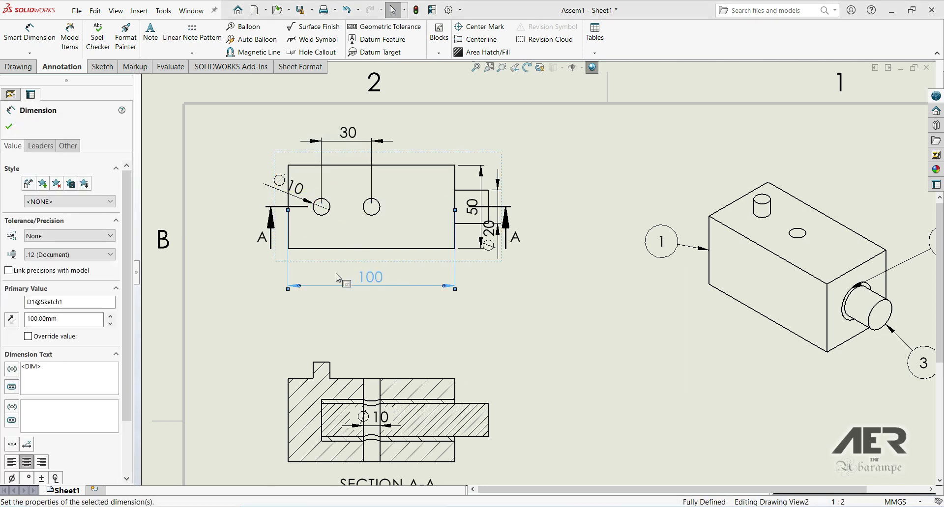
{"action": "left_click_drag", "start_coordinate": [495, 220], "coordinate": [560, 227]}
{"action": "left_click_drag", "start_coordinate": [472, 206], "coordinate": [590, 217]}
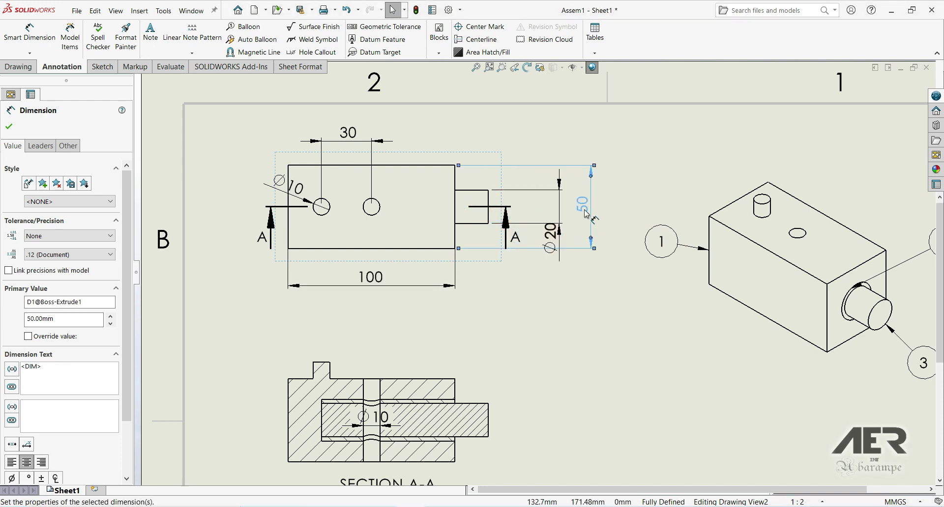
{"action": "left_click_drag", "start_coordinate": [381, 417], "coordinate": [383, 335]}
{"action": "scroll", "coordinate": [551, 288], "scroll_direction": "up", "scroll_amount": 5}
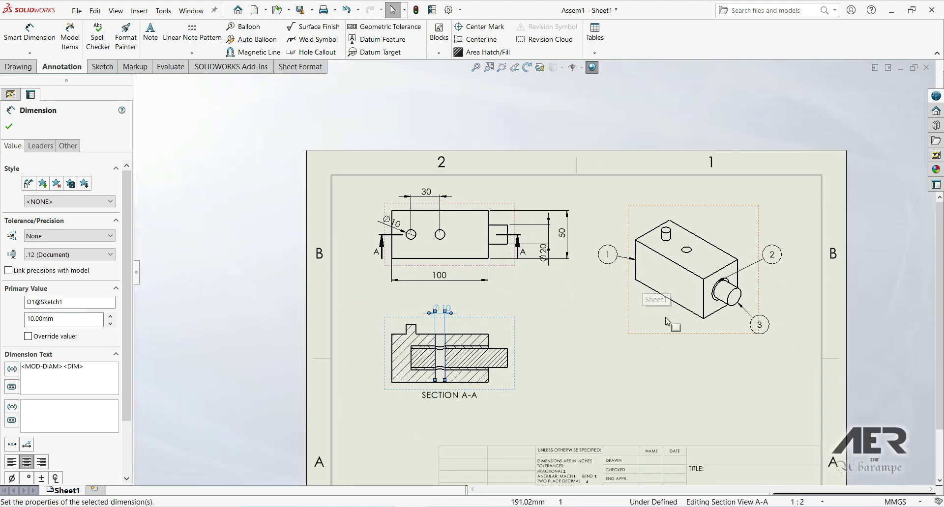
{"action": "scroll", "coordinate": [624, 293], "scroll_direction": "down", "scroll_amount": 3}
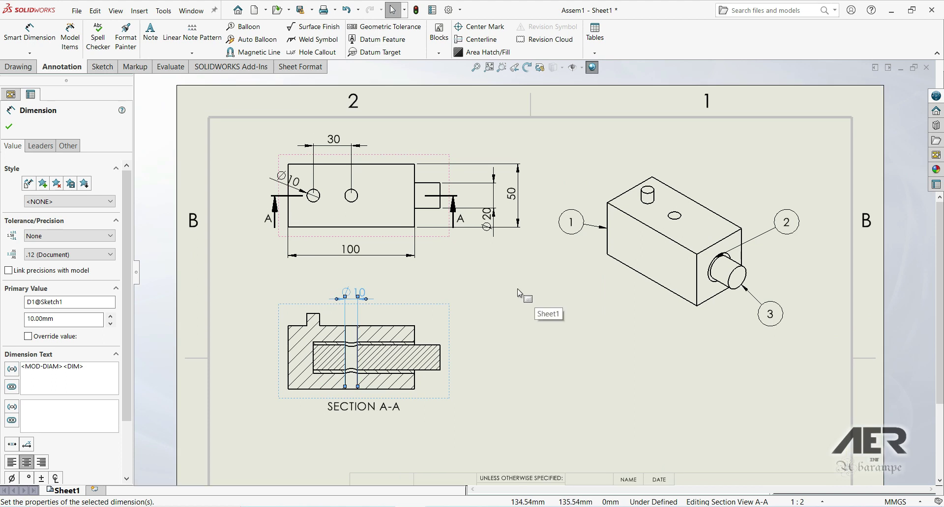
{"action": "scroll", "coordinate": [556, 279], "scroll_direction": "down", "scroll_amount": 1}
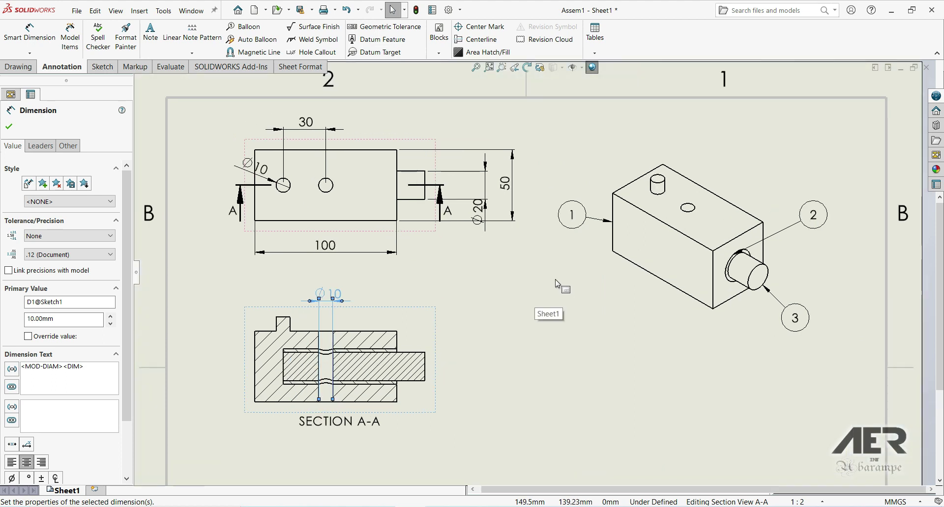
{"action": "left_click", "coordinate": [29, 39]}
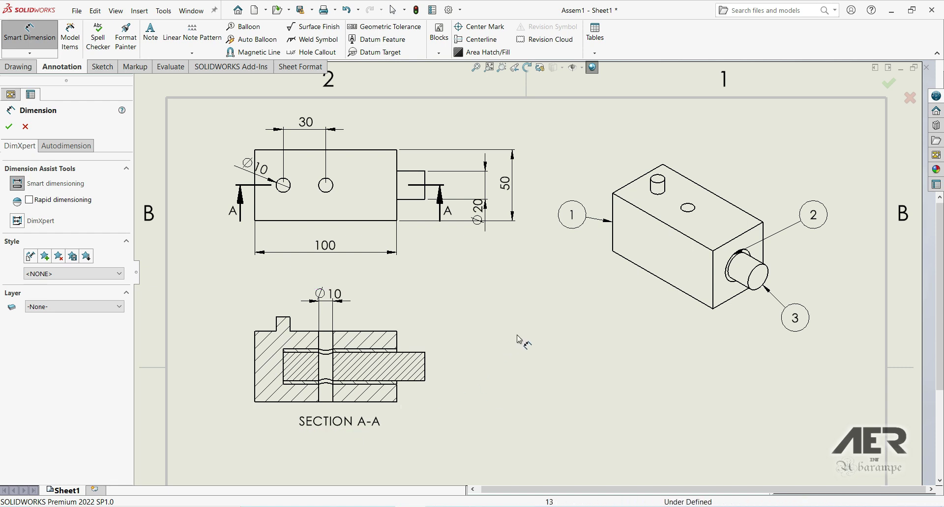
Undo the dimension moves and the model-items import, leaving both views bare
{"action": "left_click", "coordinate": [347, 11]}
{"action": "left_click", "coordinate": [347, 11]}
{"action": "left_click", "coordinate": [347, 11]}
{"action": "left_click", "coordinate": [347, 11]}
{"action": "left_click", "coordinate": [347, 11]}
{"action": "left_click", "coordinate": [347, 11]}
{"action": "left_click", "coordinate": [346, 11]}
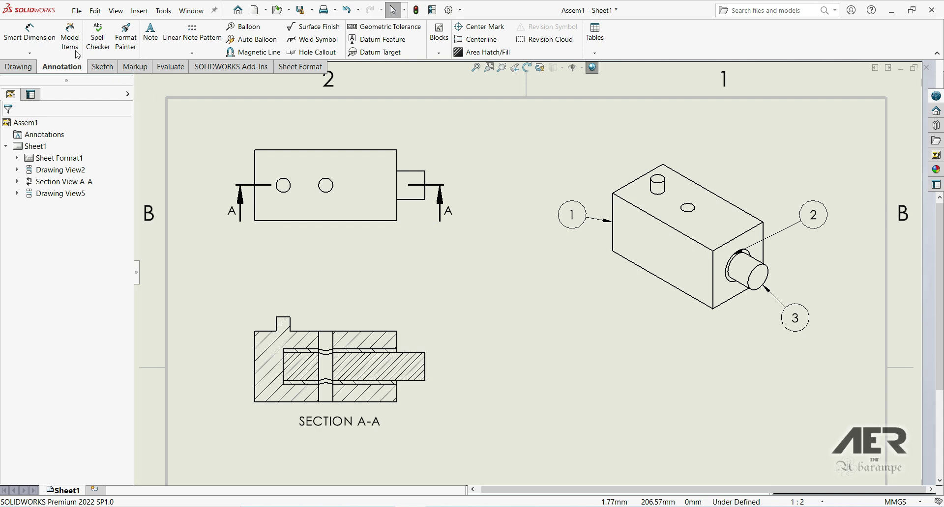
{"action": "left_click", "coordinate": [76, 31]}
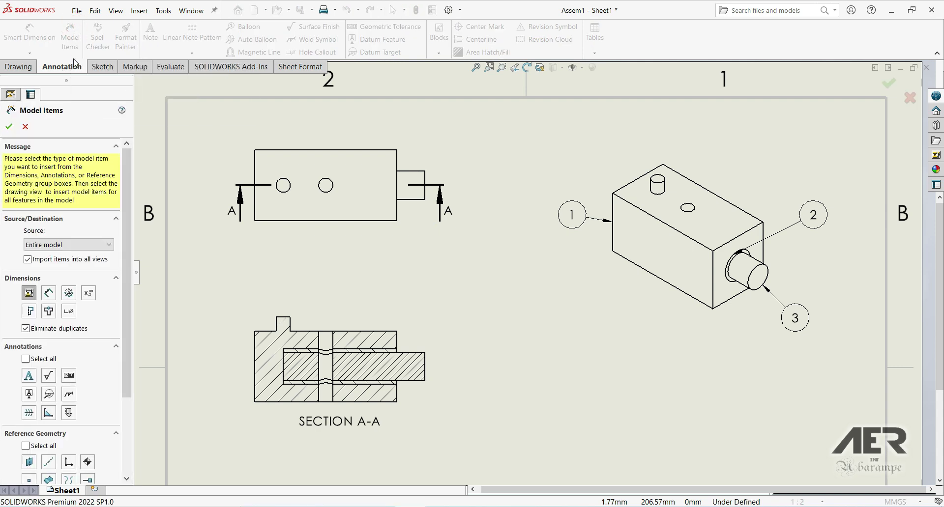
Try Model Items with Selected feature source on the top boss, then cancel
{"action": "left_click", "coordinate": [71, 248]}
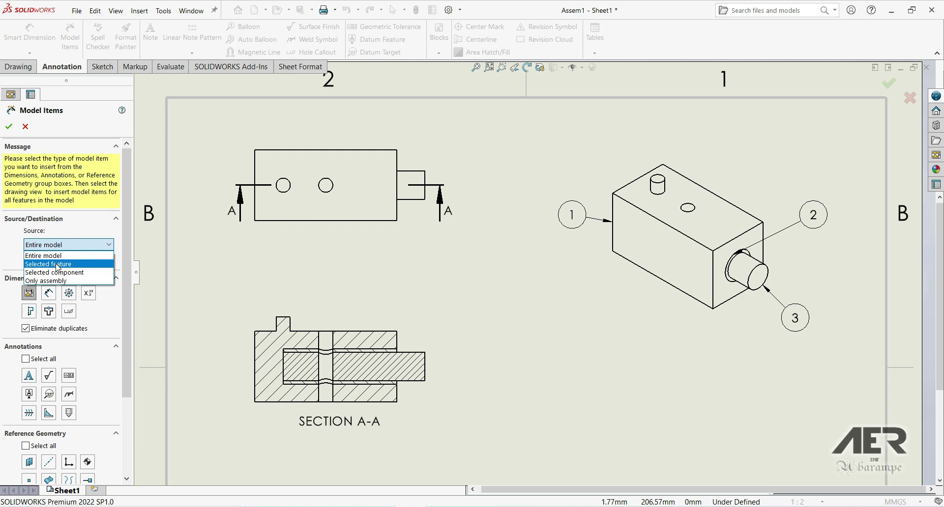
{"action": "left_click", "coordinate": [58, 267]}
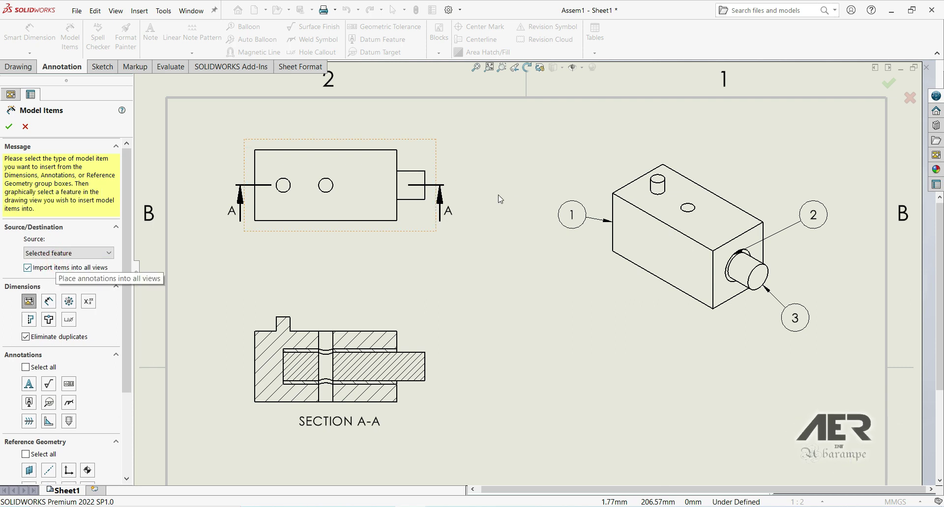
{"action": "scroll", "coordinate": [697, 155], "scroll_direction": "down", "scroll_amount": 4}
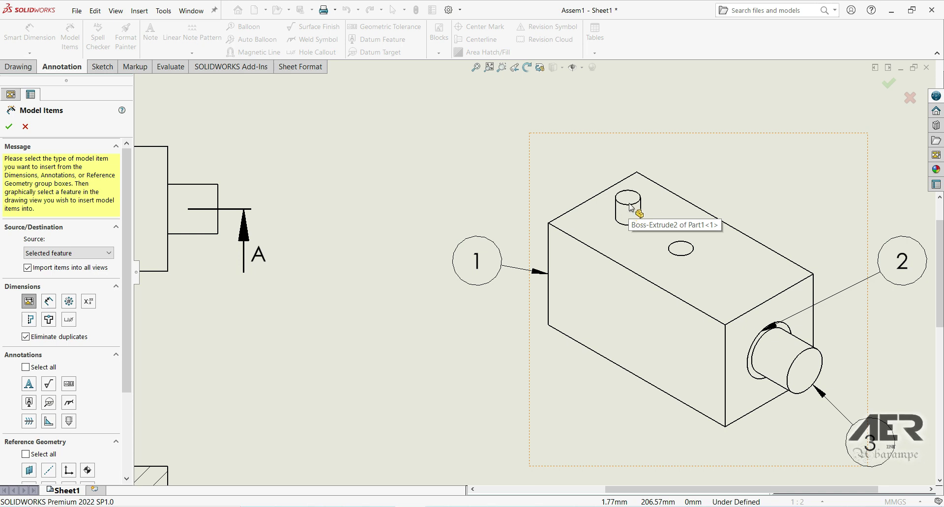
{"action": "left_click", "coordinate": [631, 212]}
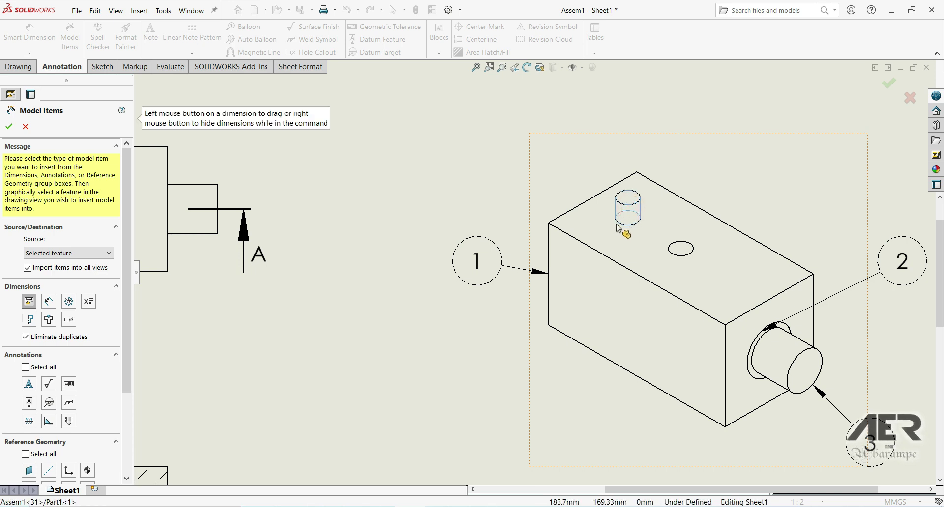
{"action": "scroll", "coordinate": [217, 240], "scroll_direction": "up", "scroll_amount": 3}
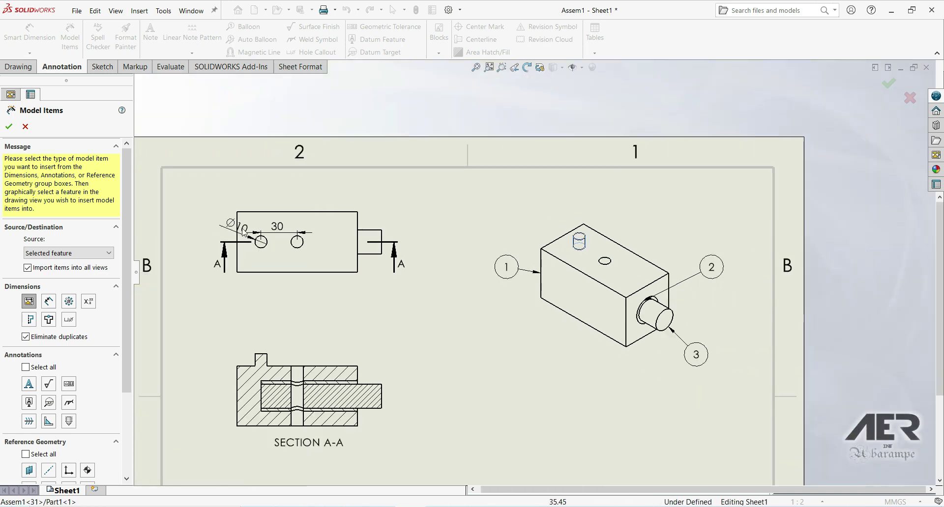
{"action": "scroll", "coordinate": [265, 231], "scroll_direction": "down", "scroll_amount": 2}
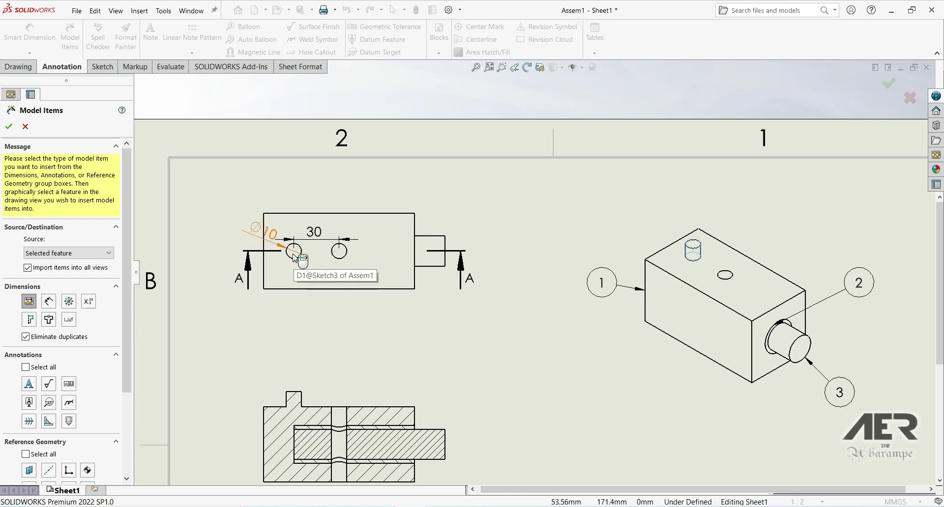
{"action": "scroll", "coordinate": [427, 250], "scroll_direction": "up", "scroll_amount": 1}
{"action": "scroll", "coordinate": [483, 297], "scroll_direction": "up", "scroll_amount": 1}
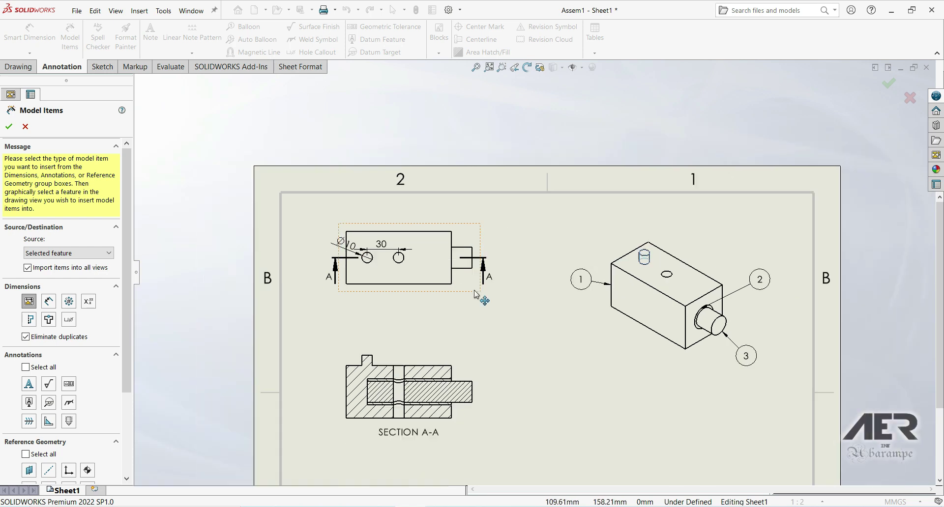
{"action": "left_click", "coordinate": [25, 126]}
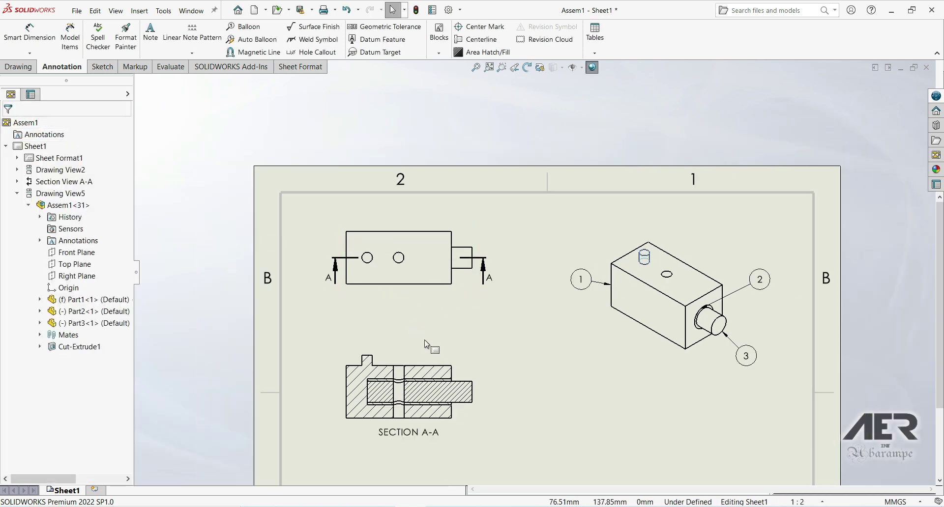
{"action": "left_click", "coordinate": [70, 37]}
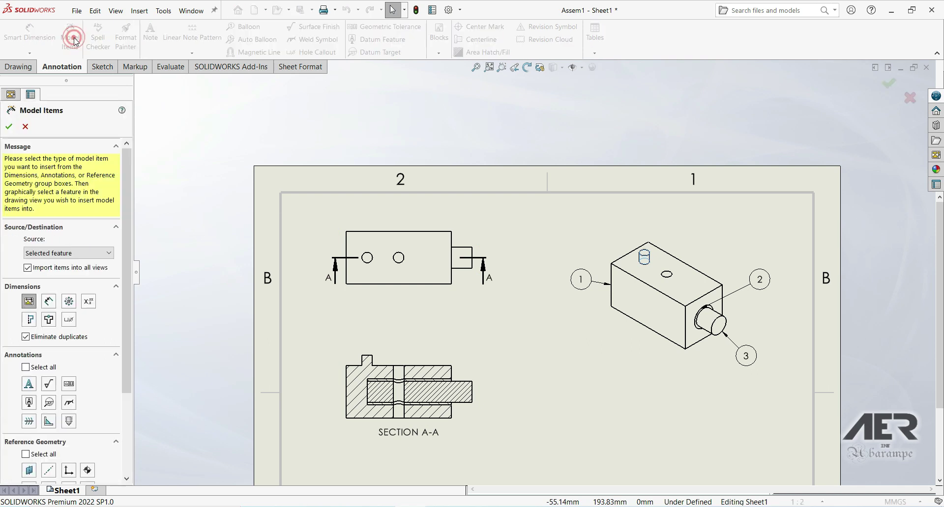
Import the pin's Ø20 via Selected component source, drag it beside the front view, then cancel
{"action": "left_click", "coordinate": [45, 256]}
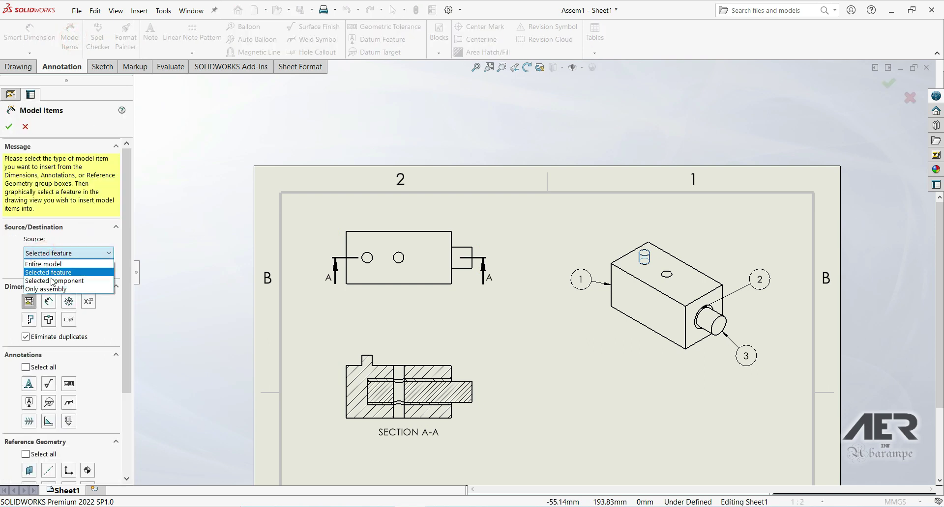
{"action": "left_click", "coordinate": [51, 279]}
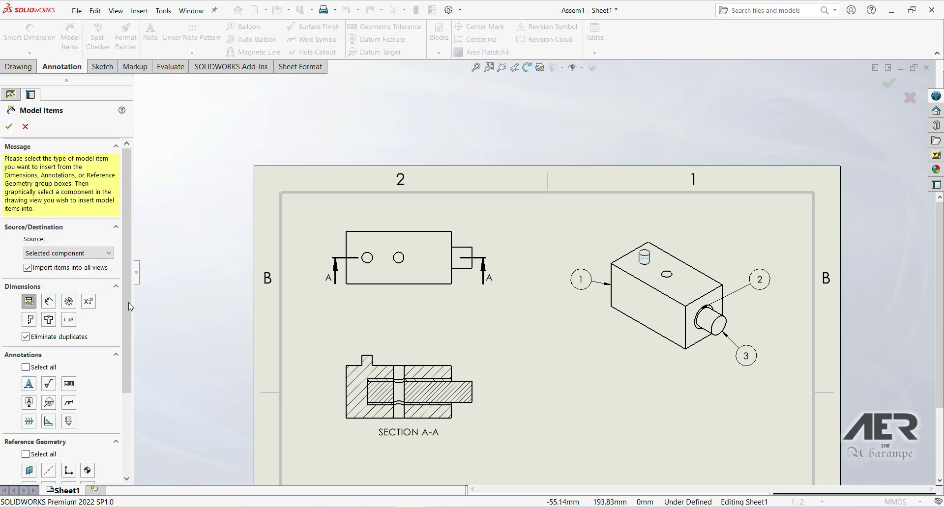
{"action": "scroll", "coordinate": [786, 351], "scroll_direction": "down", "scroll_amount": 3}
{"action": "left_click", "coordinate": [673, 314]}
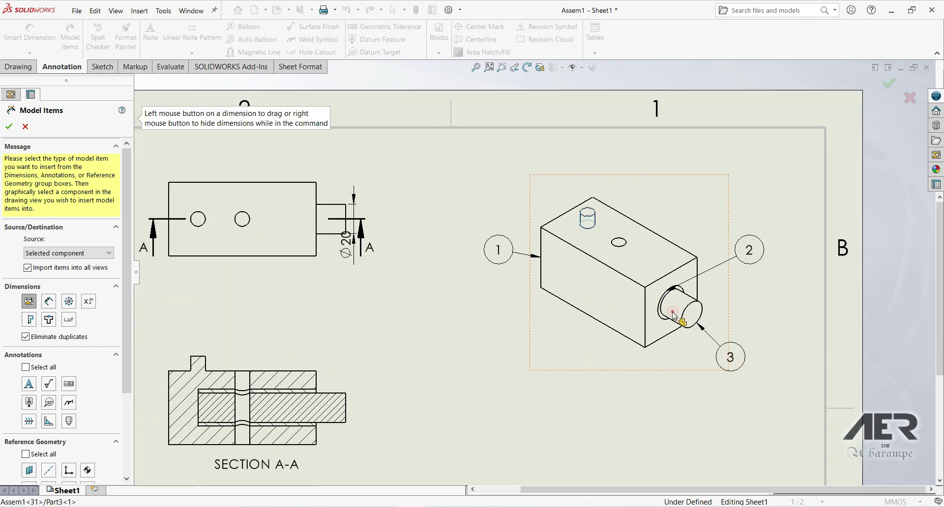
{"action": "scroll", "coordinate": [344, 231], "scroll_direction": "down", "scroll_amount": 2}
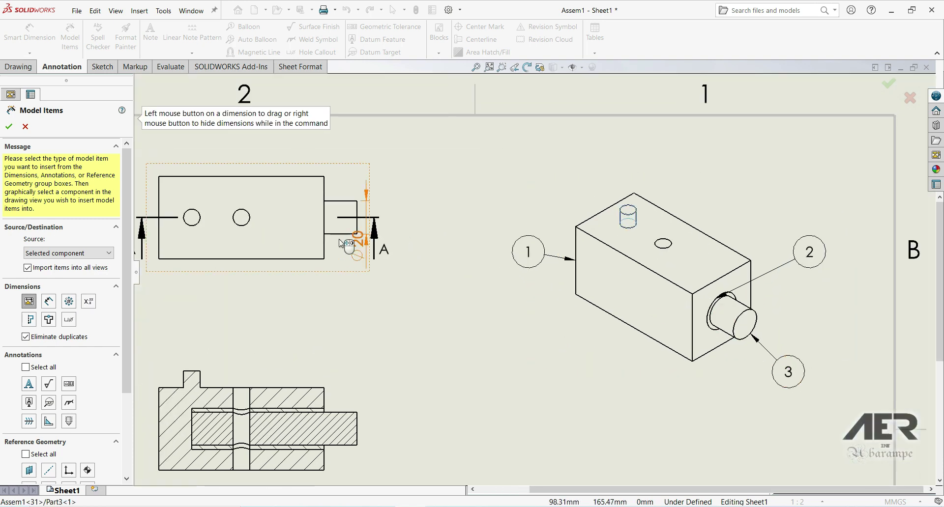
{"action": "left_click_drag", "start_coordinate": [380, 245], "coordinate": [463, 180]}
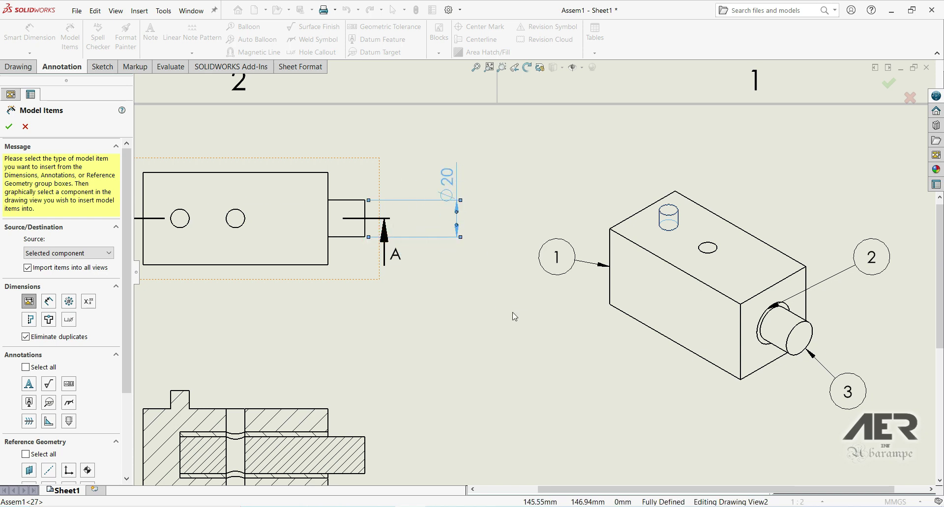
{"action": "scroll", "coordinate": [482, 316], "scroll_direction": "up", "scroll_amount": 2}
{"action": "scroll", "coordinate": [509, 329], "scroll_direction": "down", "scroll_amount": 2}
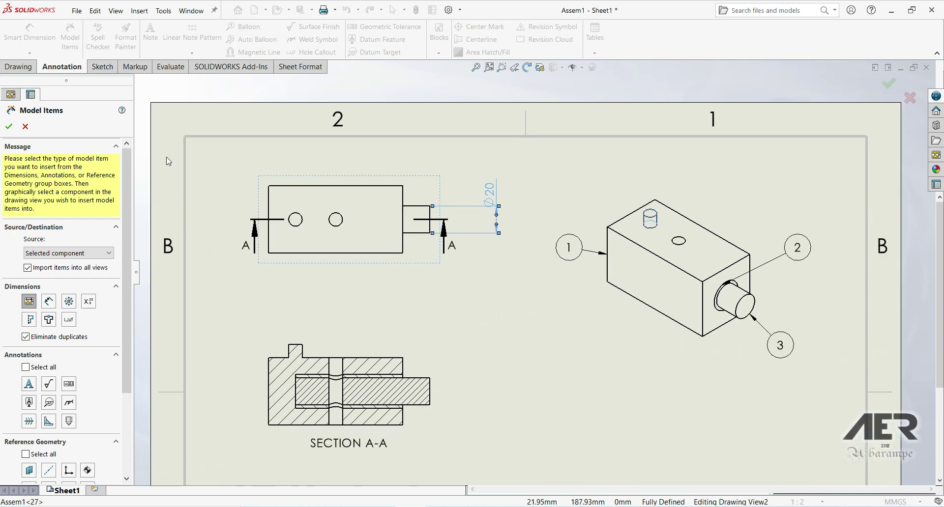
{"action": "left_click", "coordinate": [26, 126]}
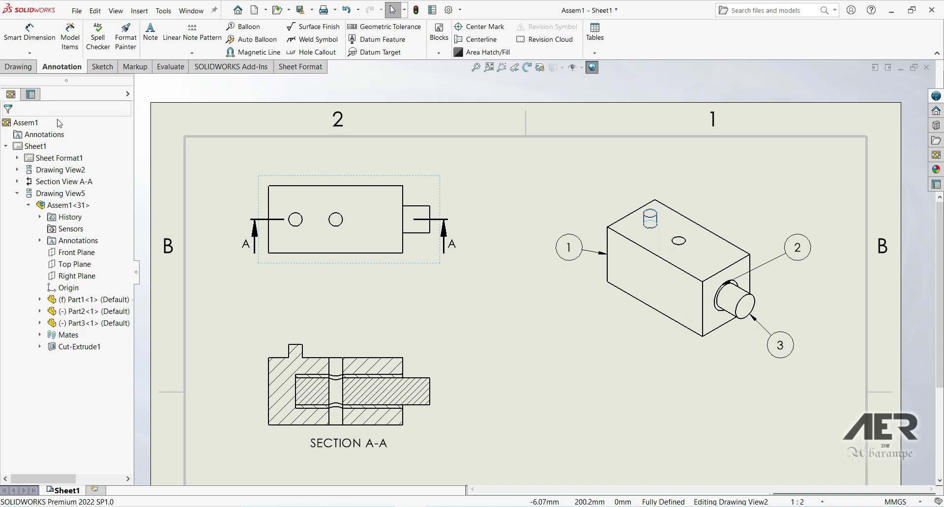
{"action": "left_click", "coordinate": [77, 53]}
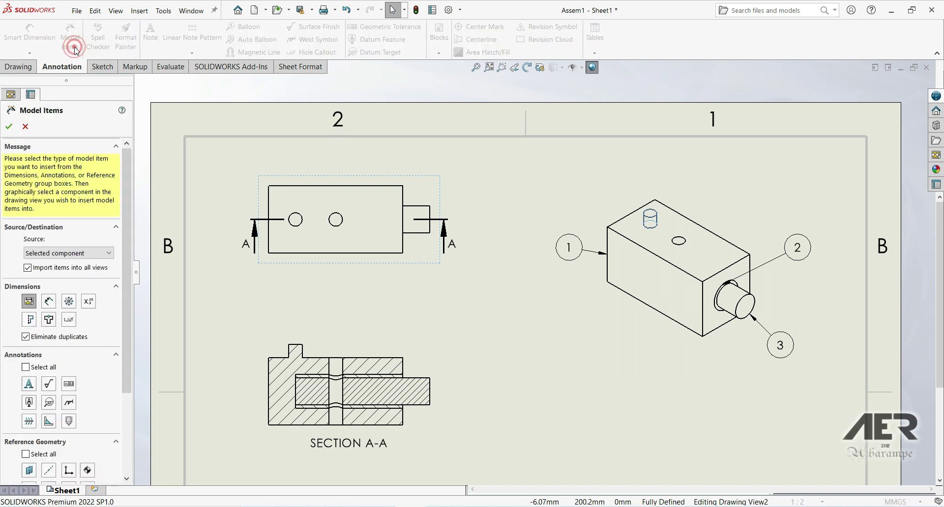
Set the Model Items source to Only assembly and confirm, adding Ø10 to the section view
{"action": "left_click", "coordinate": [58, 253]}
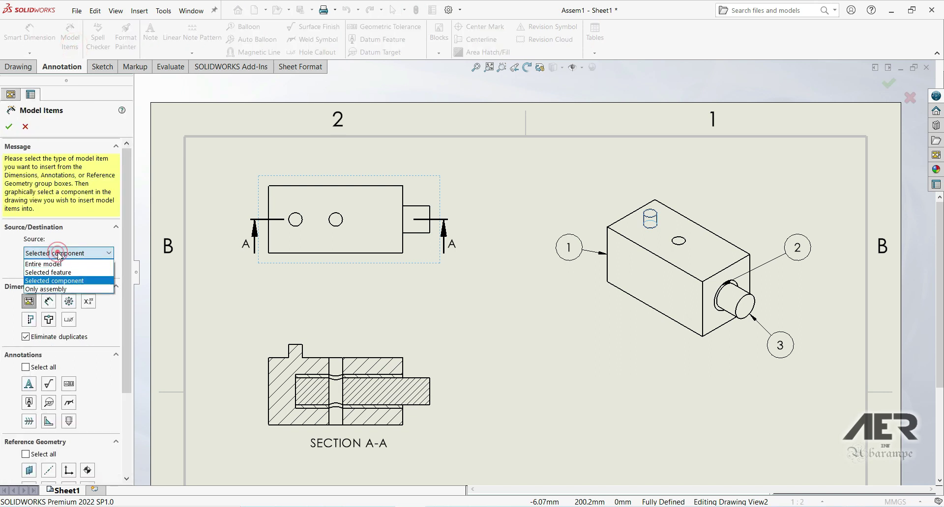
{"action": "left_click", "coordinate": [42, 290]}
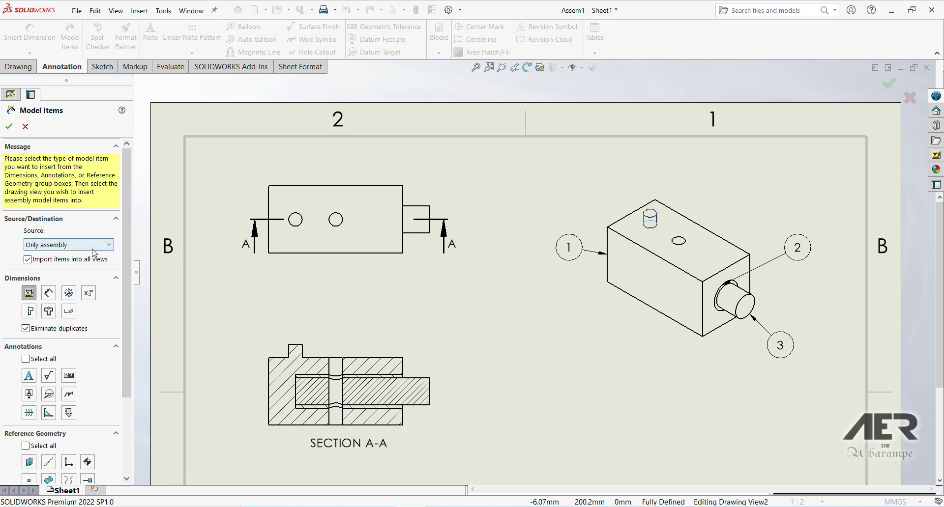
{"action": "left_click", "coordinate": [69, 244]}
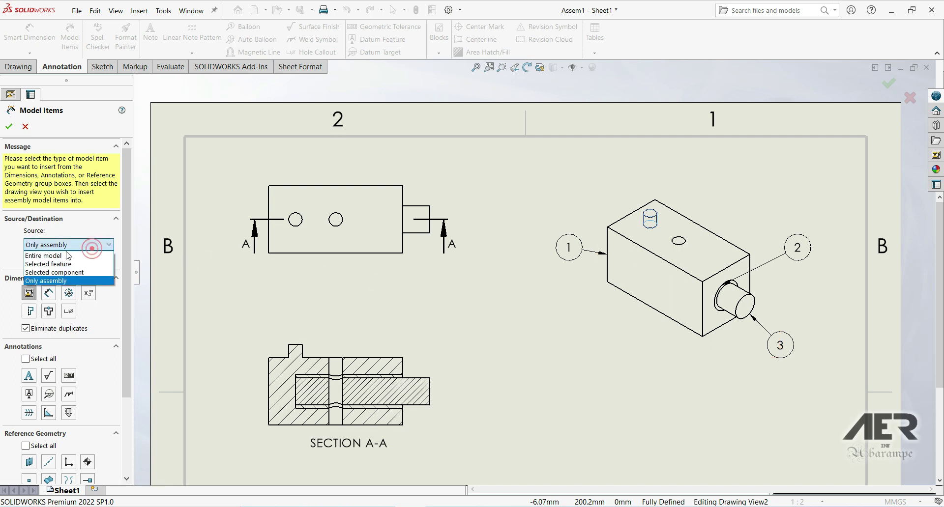
{"action": "left_click", "coordinate": [44, 281]}
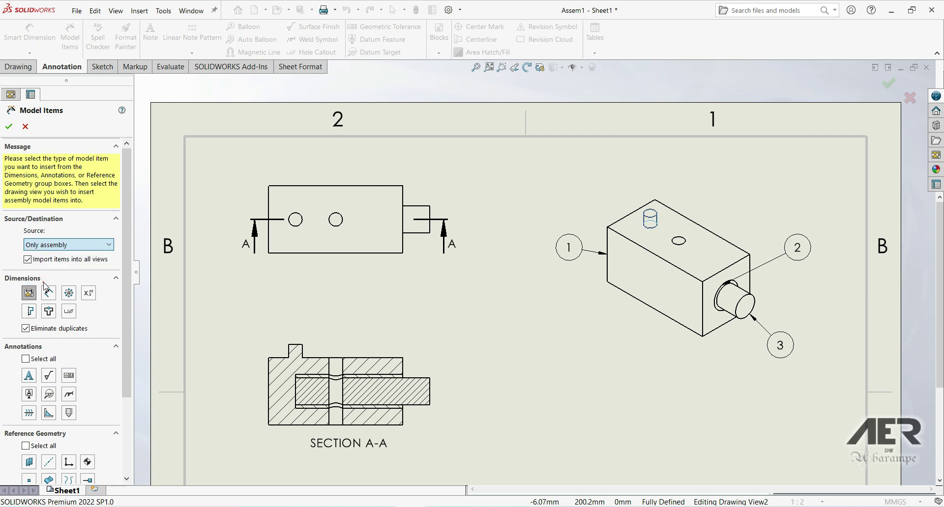
{"action": "left_click", "coordinate": [9, 127]}
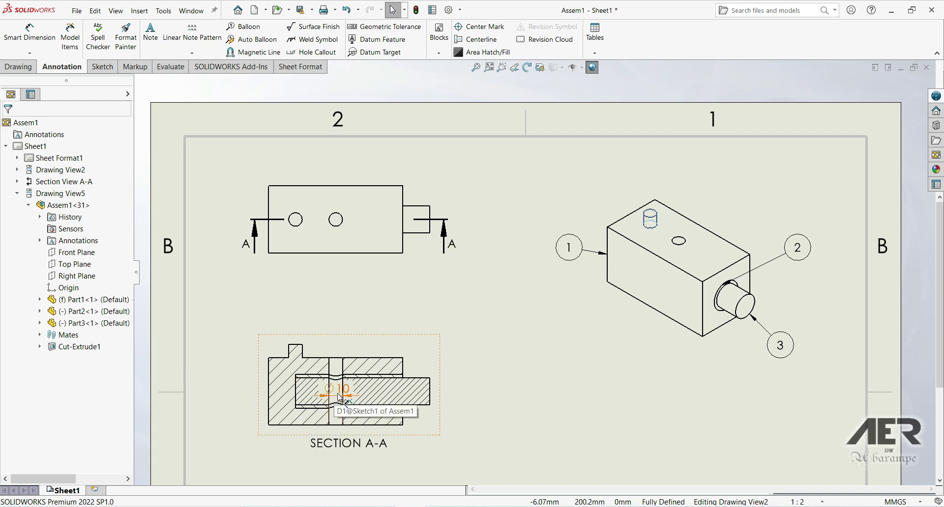
Drag the Ø10 dimension above Section A-A and accept its new placement
{"action": "scroll", "coordinate": [340, 398], "scroll_direction": "down", "scroll_amount": 3}
{"action": "left_click_drag", "start_coordinate": [357, 384], "coordinate": [363, 279]}
{"action": "scroll", "coordinate": [403, 303], "scroll_direction": "up", "scroll_amount": 2}
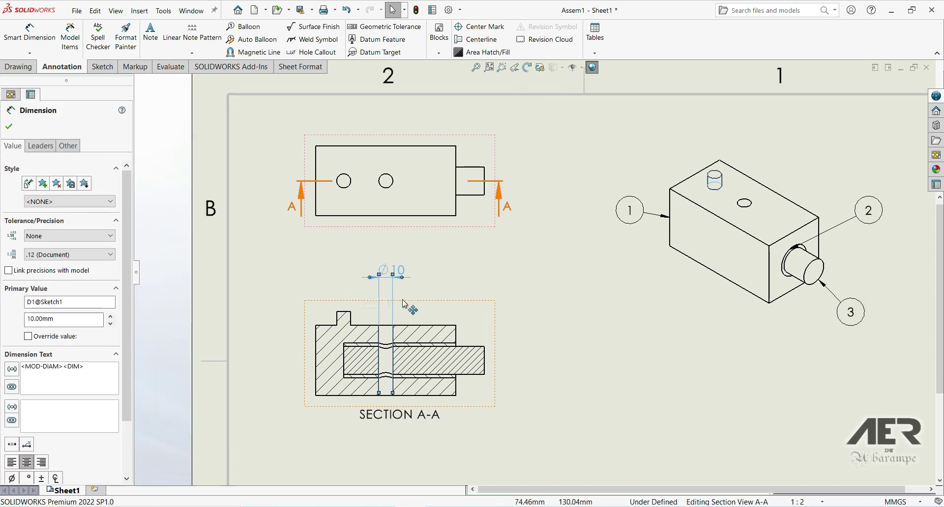
{"action": "scroll", "coordinate": [468, 288], "scroll_direction": "up", "scroll_amount": 2}
{"action": "left_click", "coordinate": [14, 129]}
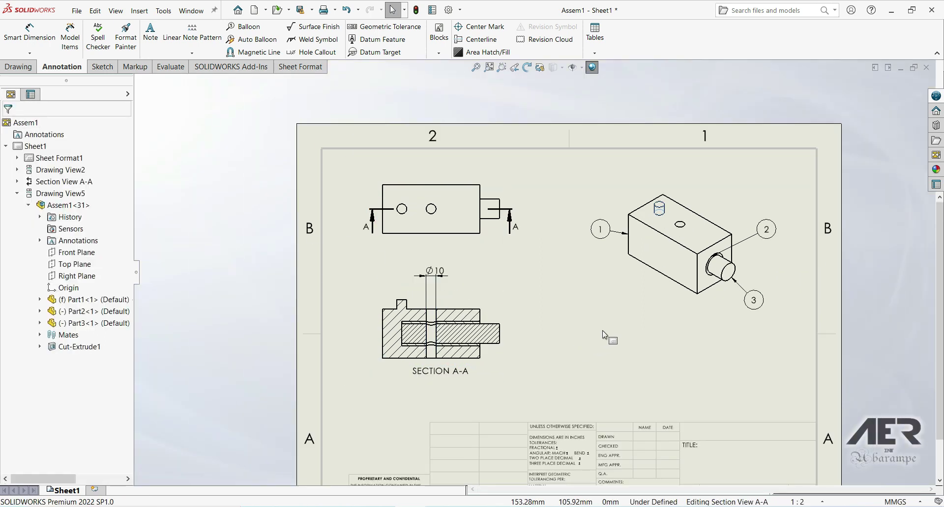
{"action": "scroll", "coordinate": [605, 305], "scroll_direction": "down", "scroll_amount": 2}
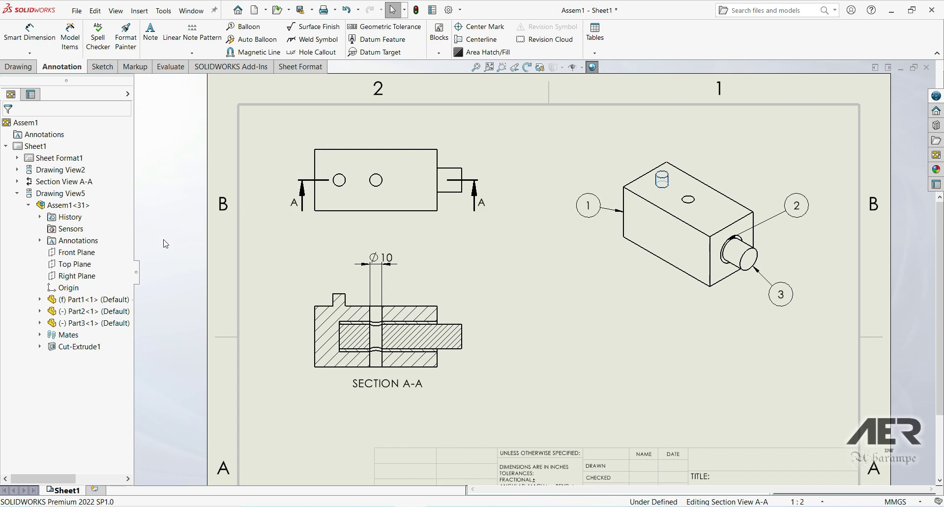
{"action": "scroll", "coordinate": [599, 315], "scroll_direction": "down", "scroll_amount": 1}
{"action": "scroll", "coordinate": [645, 327], "scroll_direction": "down", "scroll_amount": 1}
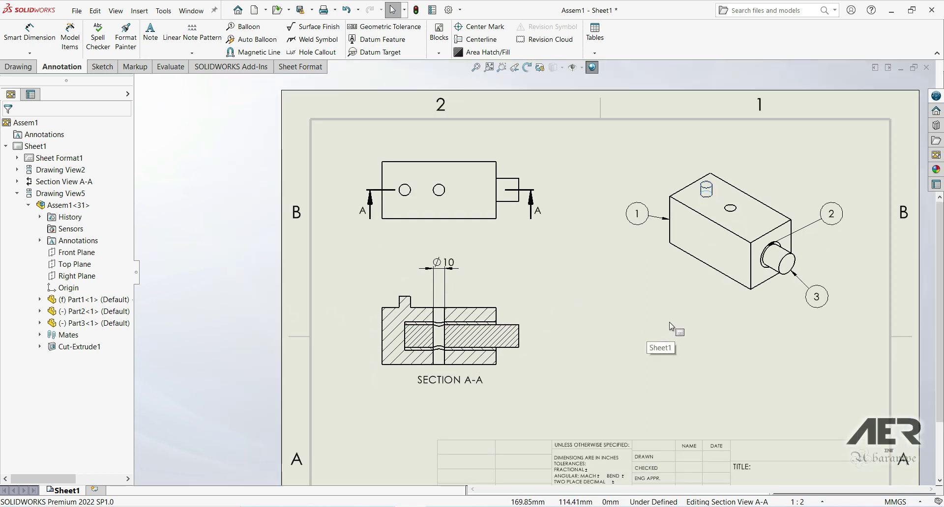
{"action": "middle_click_drag", "start_coordinate": [695, 337], "coordinate": [627, 326]}
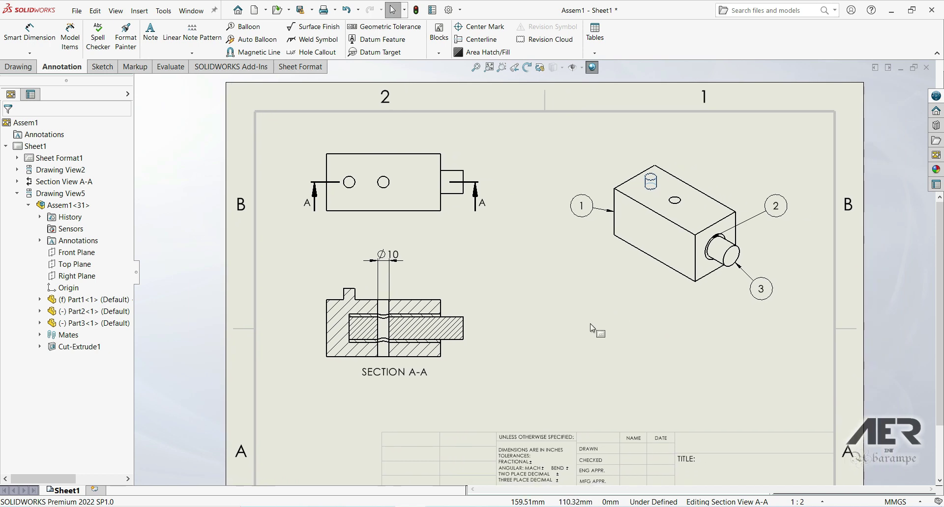
Reopen Model Items with Only assembly source and pan the sheet to reveal the title block
{"action": "left_click", "coordinate": [70, 39]}
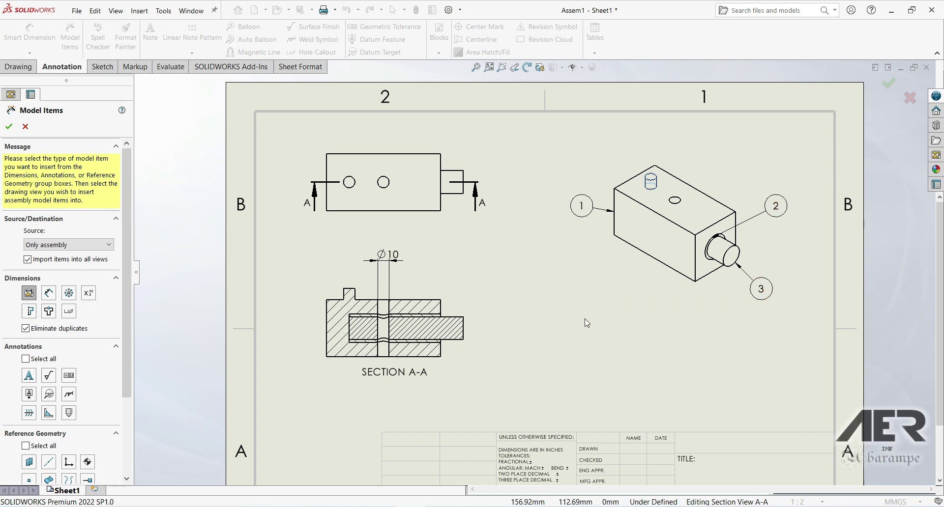
{"action": "scroll", "coordinate": [586, 323], "scroll_direction": "up", "scroll_amount": 2}
{"action": "middle_click_drag", "start_coordinate": [574, 348], "coordinate": [576, 312]}
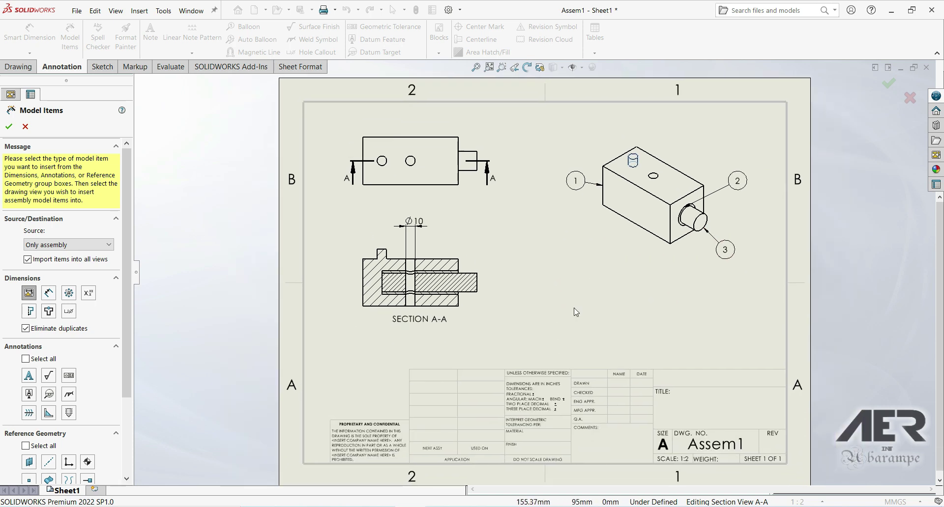
{"action": "scroll", "coordinate": [580, 300], "scroll_direction": "up", "scroll_amount": 3}
{"action": "scroll", "coordinate": [580, 265], "scroll_direction": "down", "scroll_amount": 2}
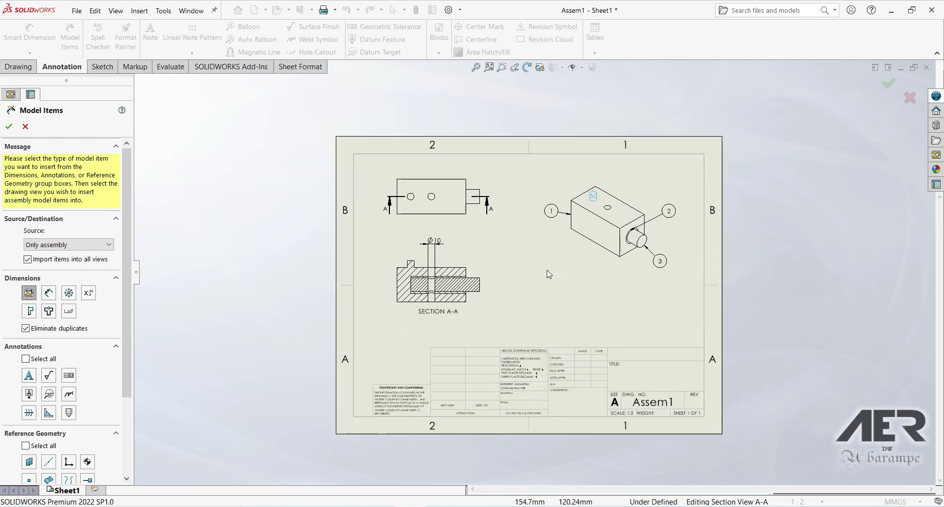
{"action": "scroll", "coordinate": [541, 279], "scroll_direction": "down", "scroll_amount": 1}
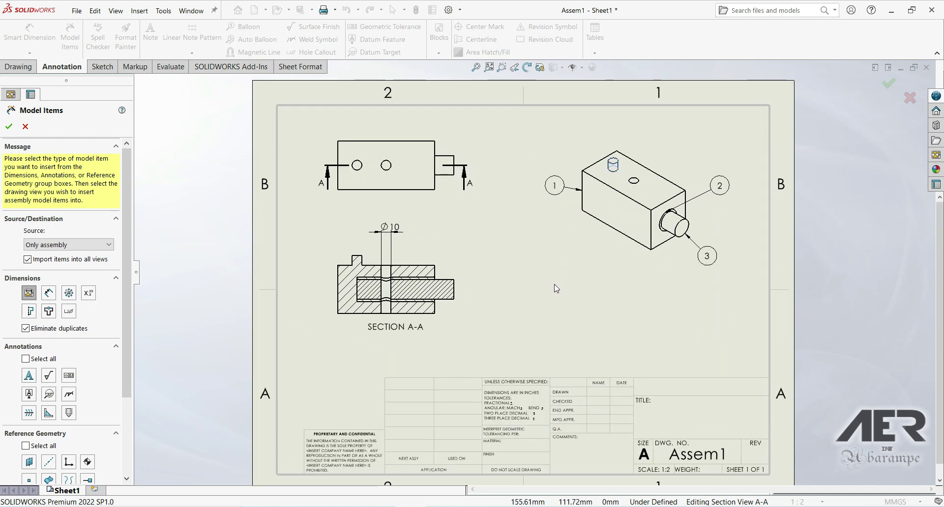